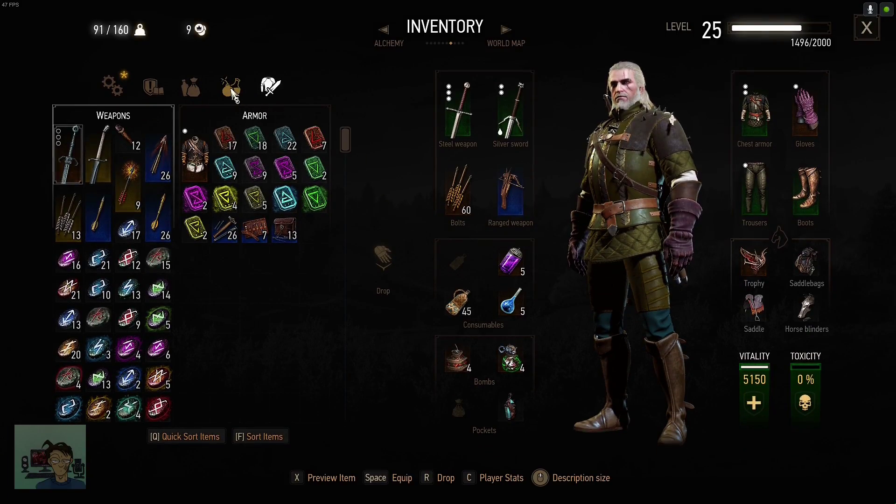
key(Escape)
key(Escape)
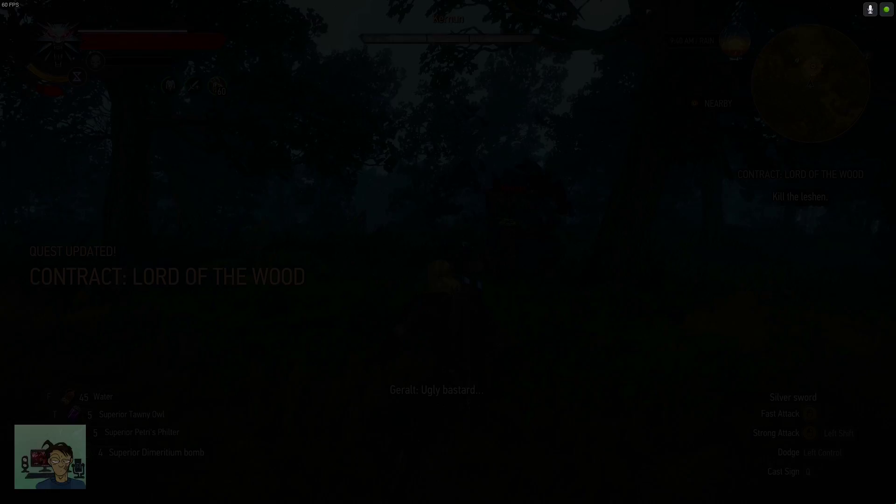
key(space)
Step: Equip the Foglet decoction in the consumable slot that holds the Superior Tawny Owl potion
key(i)
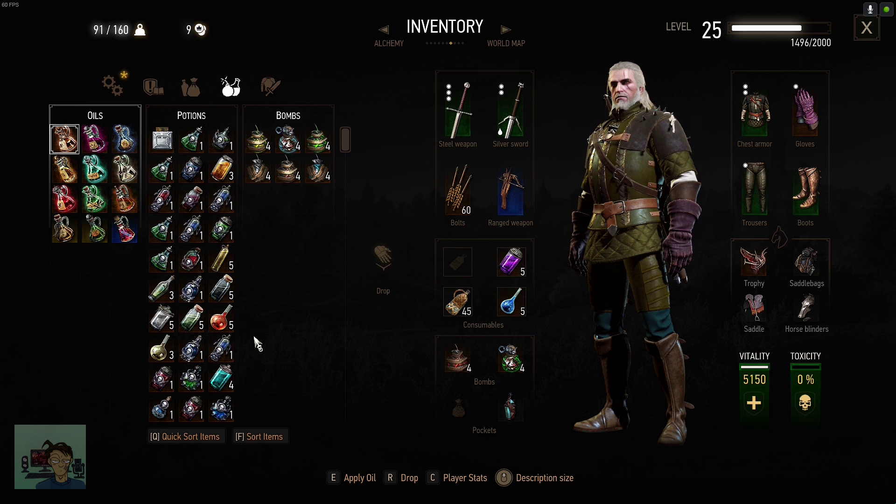
mouse_move(228, 353)
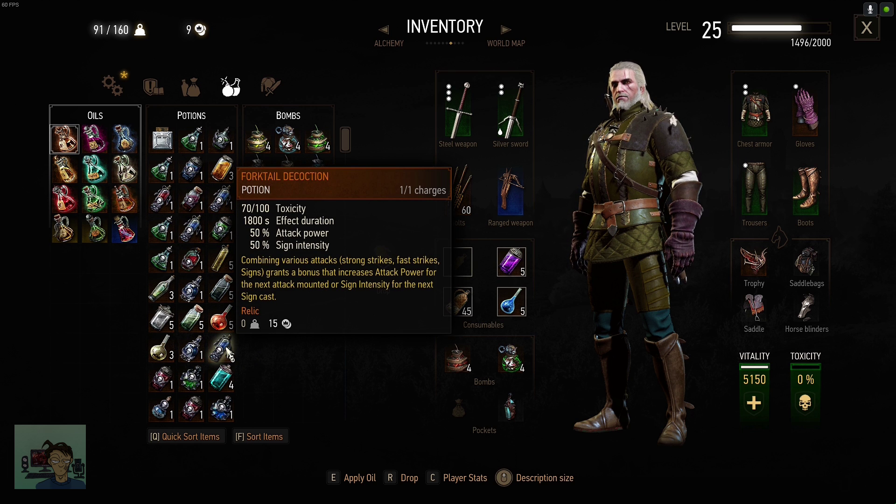
mouse_move(196, 356)
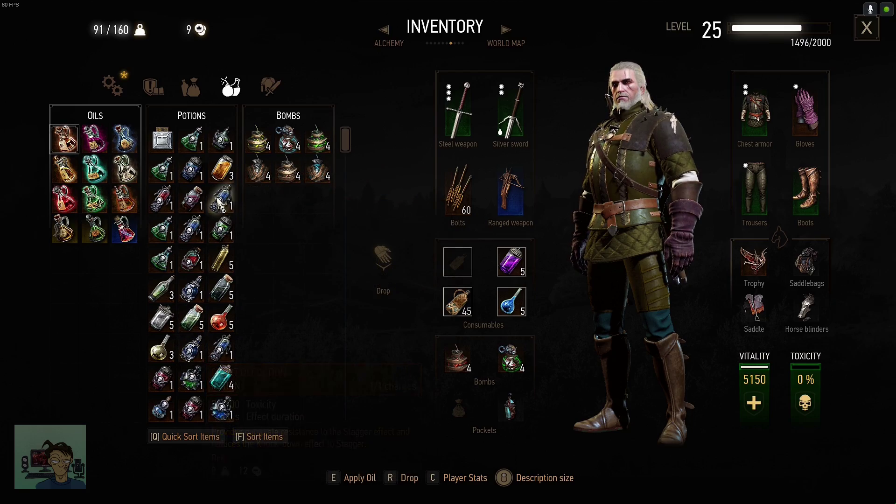
drag(191, 170, 495, 275)
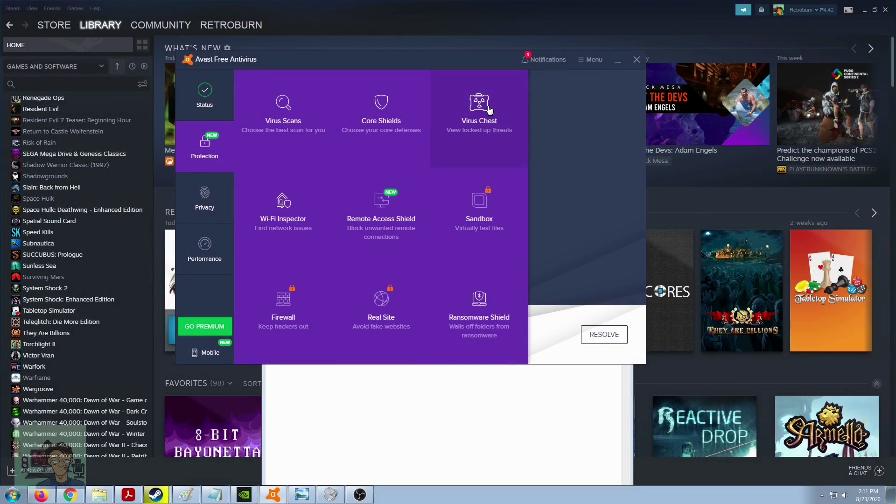
Step: Open Avast's Virus Chest and view the available actions for the GFSDK_SSAO.win64.dll entry found Aug 23, 2020 1:11 PM
click(489, 110)
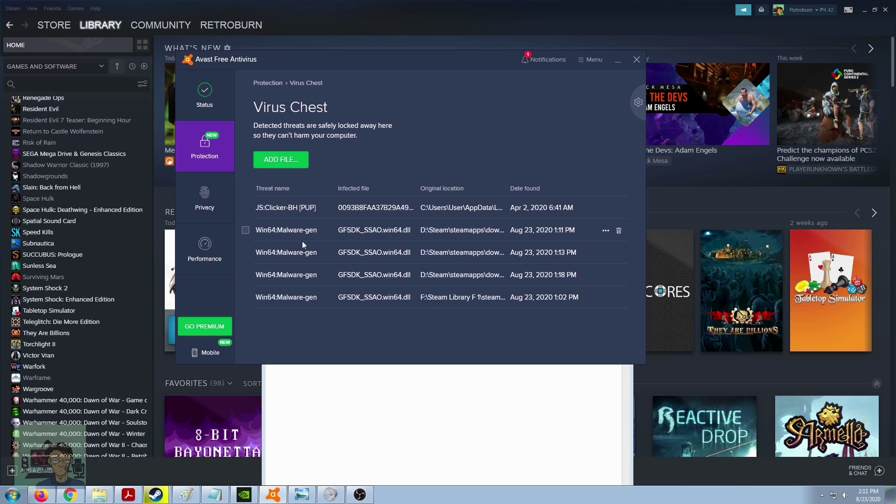
click(604, 232)
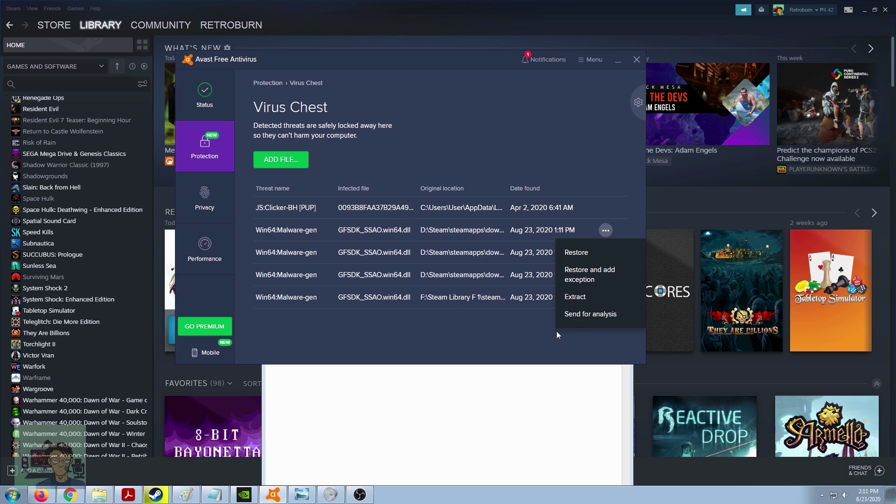
click(477, 338)
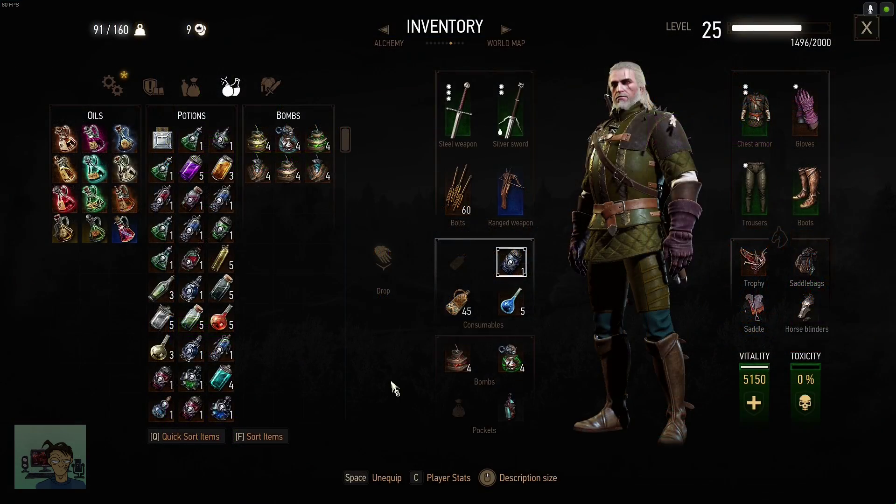
Step: Return from the inventory to the leshen fight and drink the Foglet decoction
key(Escape)
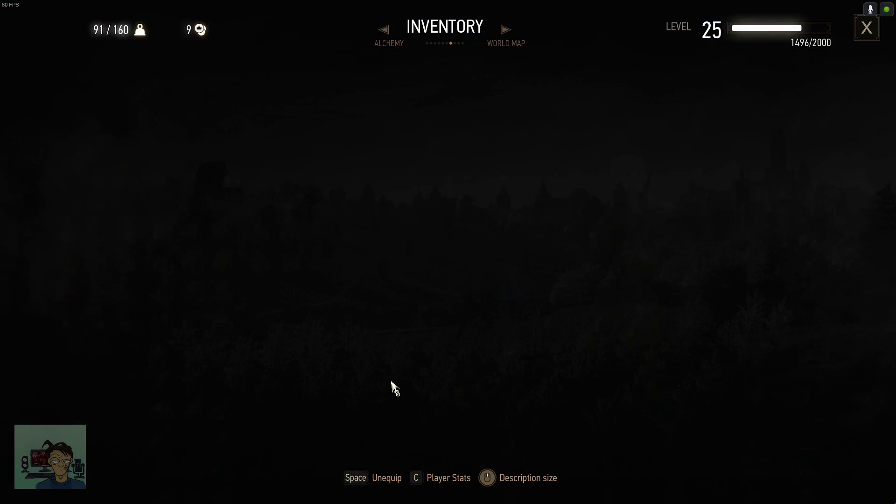
key(d)
key(Escape)
key(t)
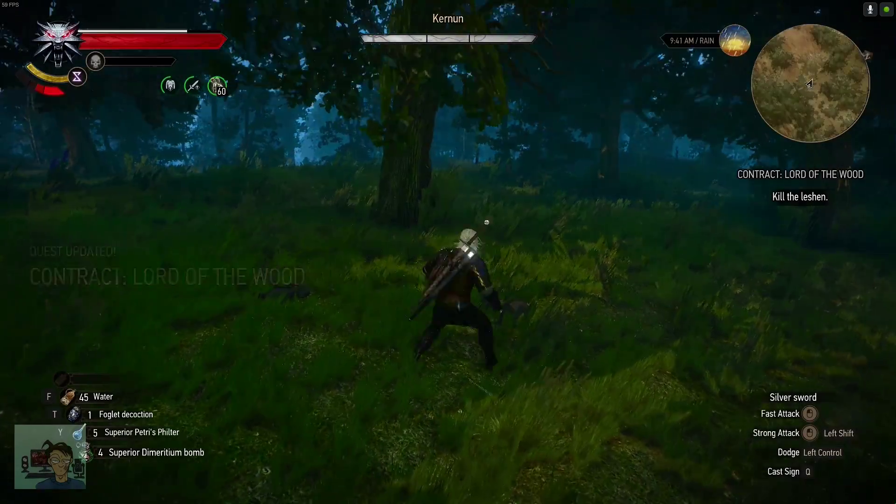
key(space)
key(t)
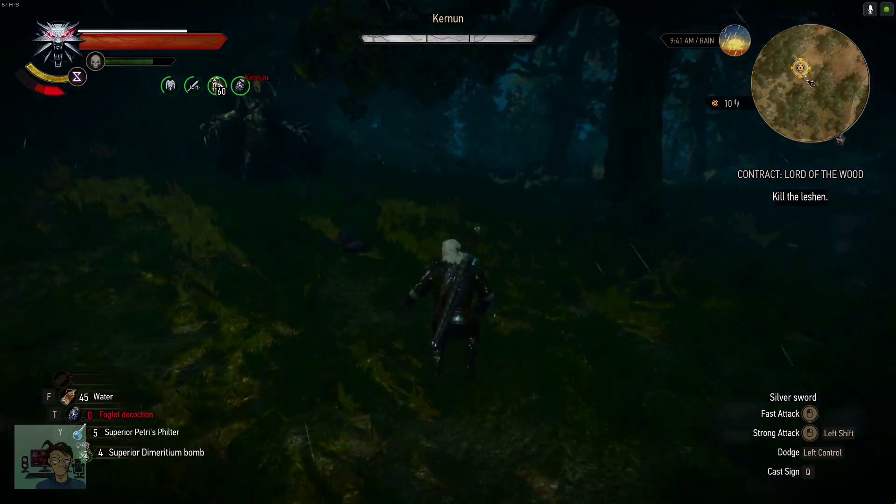
Step: Fight the leshen Kernun with the Yrden sign, Superior Dimeritium bombs and silver sword attacks
key(ctrl)
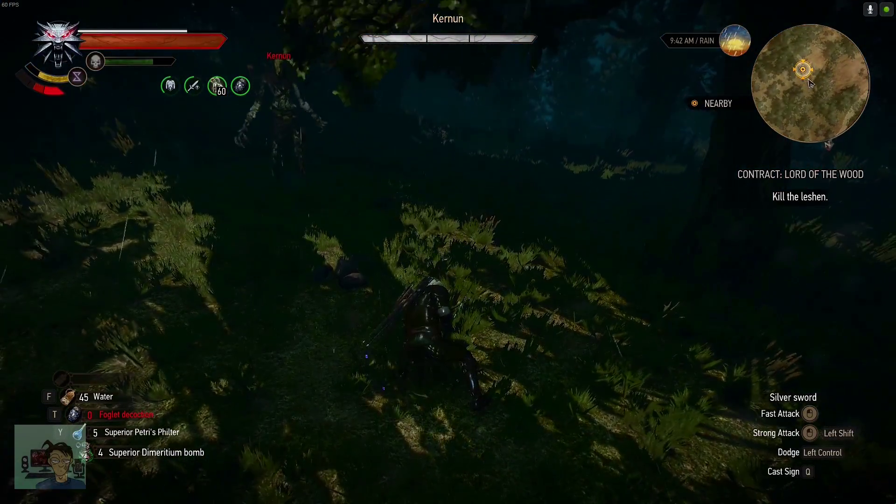
key(q)
middle_click(448, 252)
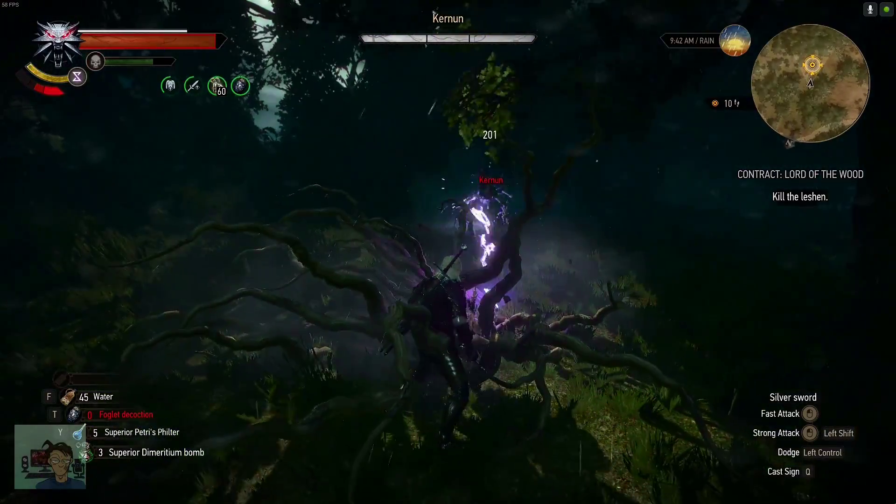
key(a)
key(r)
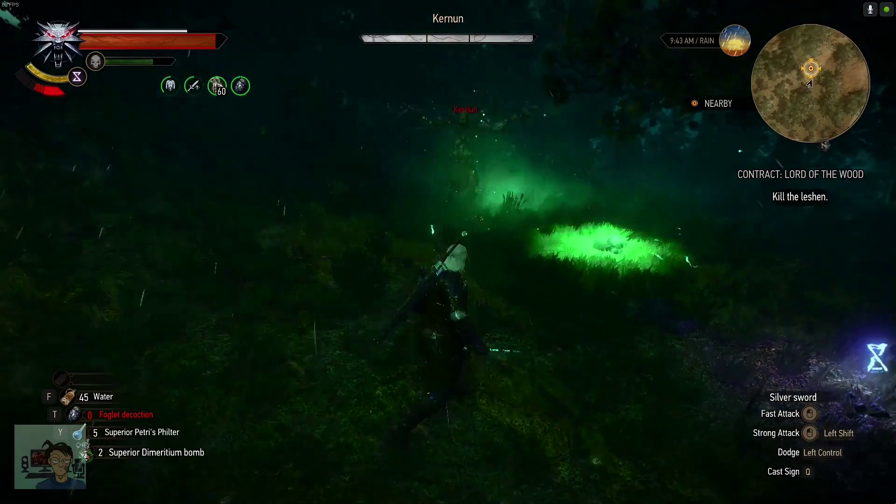
key(Tab)
key(Tab)
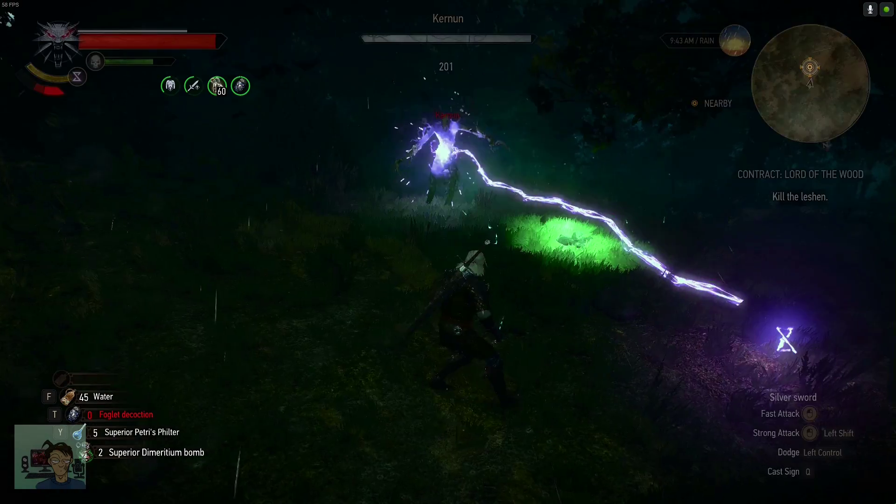
key(w)
click(448, 252)
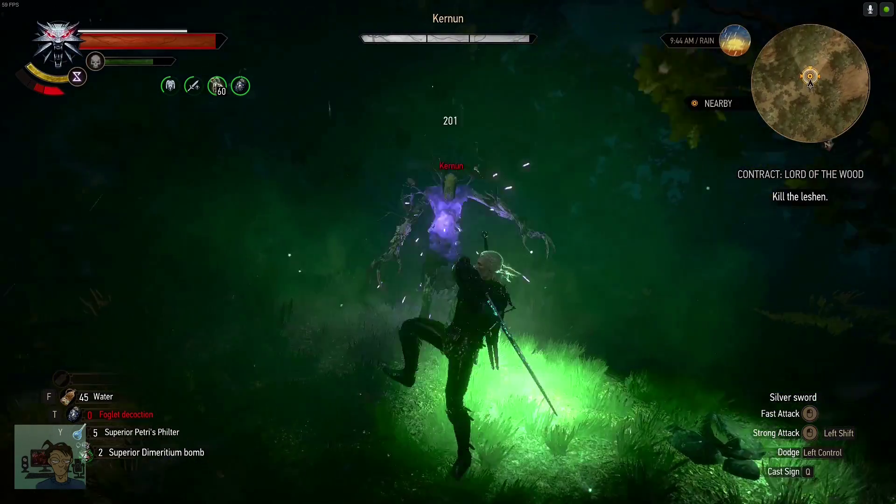
click(449, 252)
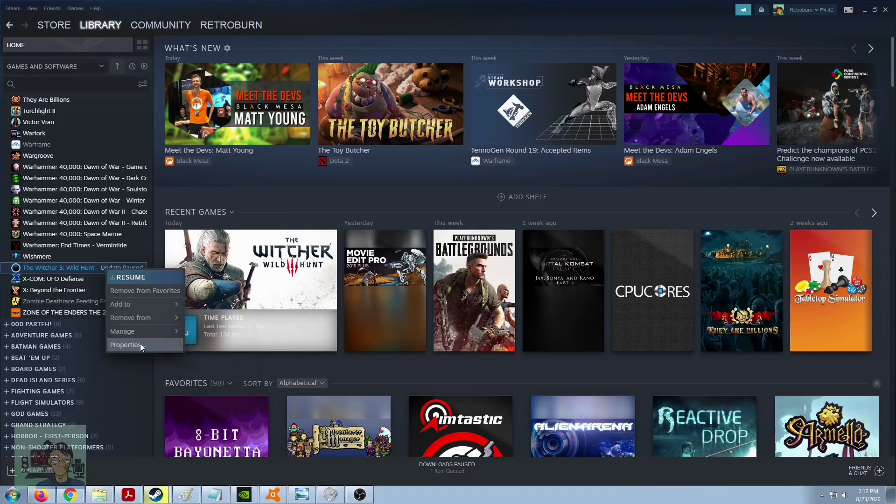
Step: Switch to Steam and view the local files options in the properties of The Witcher 3: Wild Hunt
click(140, 343)
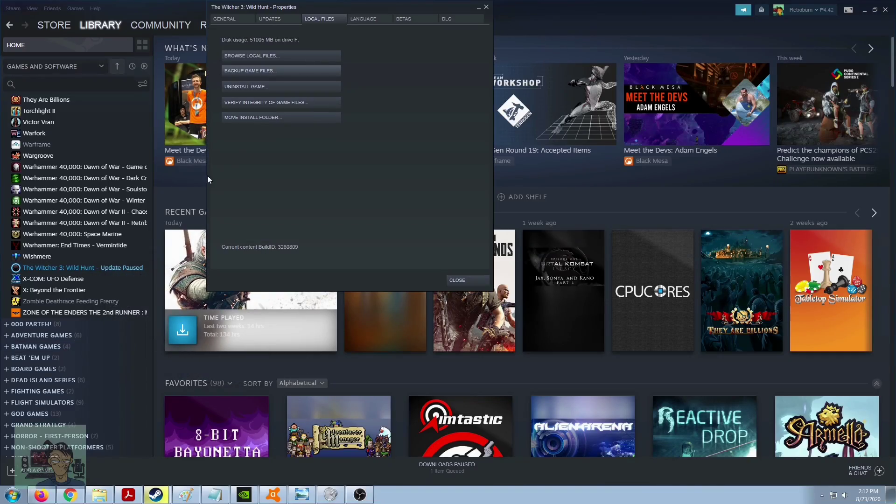
click(189, 189)
mouse_move(322, 239)
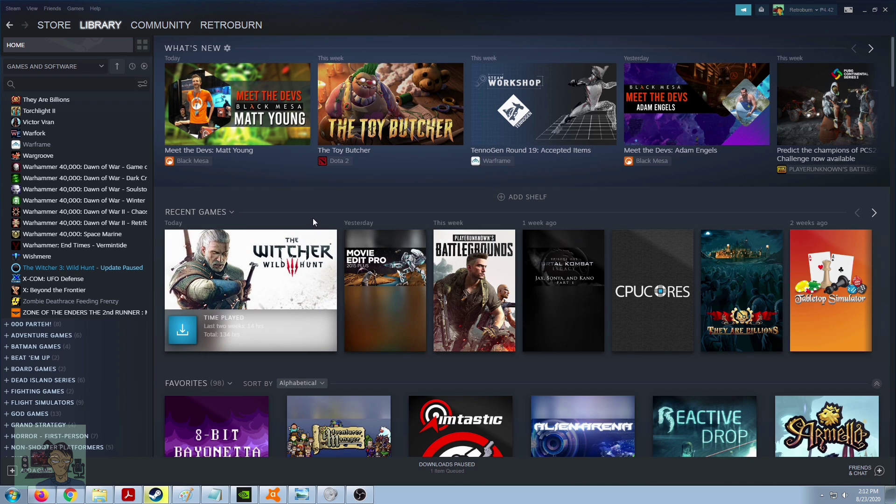
Step: Open Steam's paused downloads to check the update status of The Witcher 3: Wild Hunt
mouse_move(313, 215)
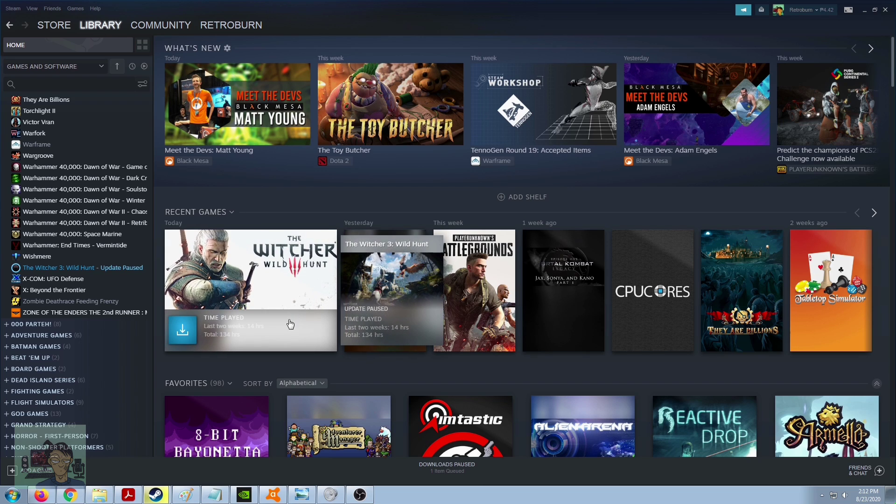
click(460, 469)
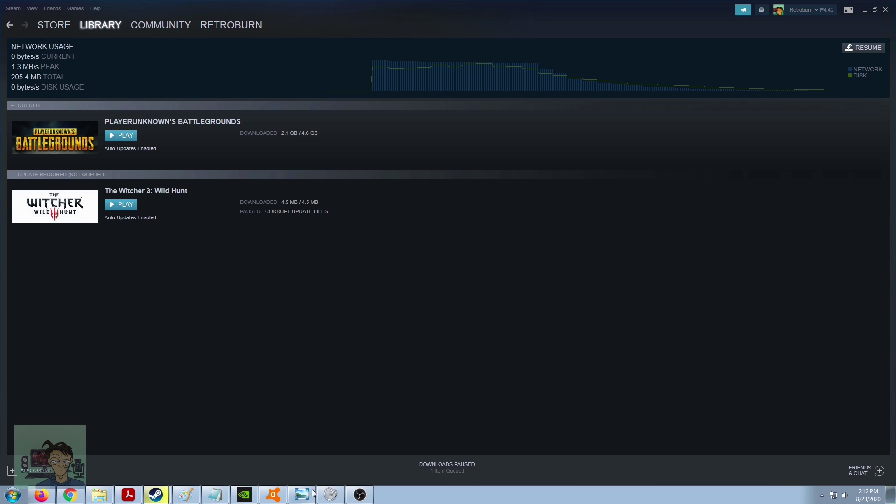
click(215, 495)
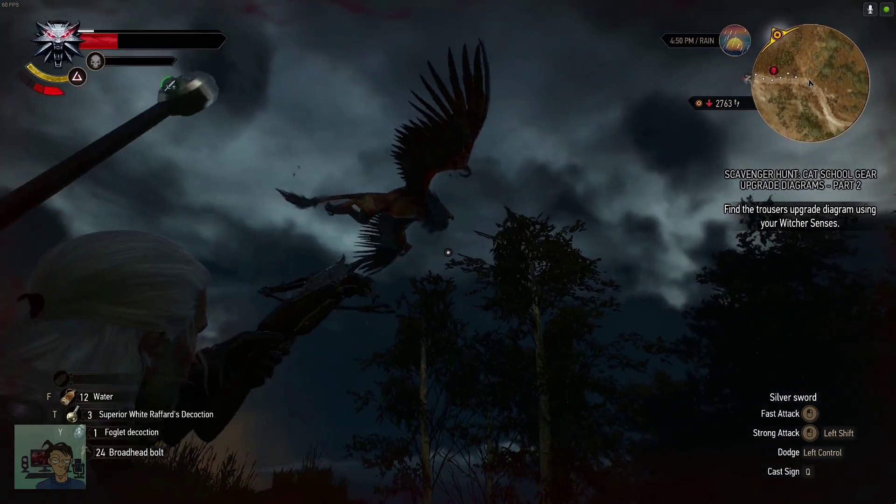
Step: Shoot a broadhead bolt at the flying griffin and move out of its reach
middle_click(448, 253)
key(w)
key(space)
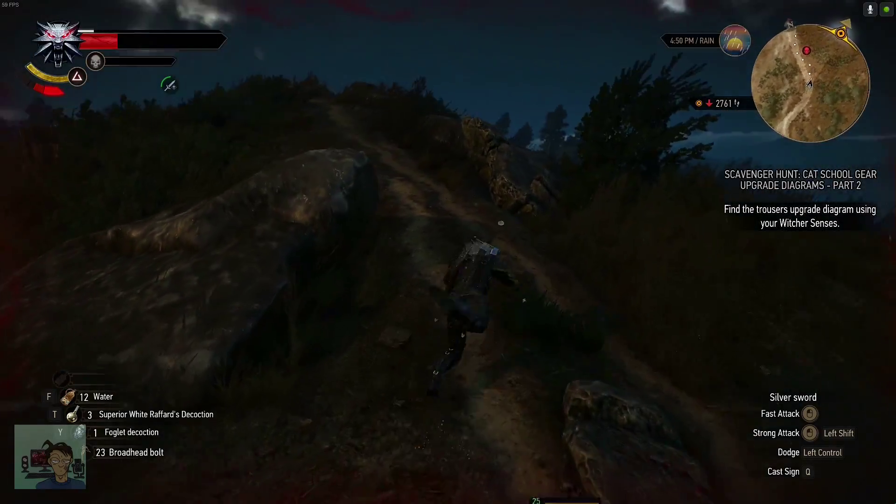
Step: Drink water to recover vitality and cast the Quen sign for protection against the griffin
key(f)
key(6)
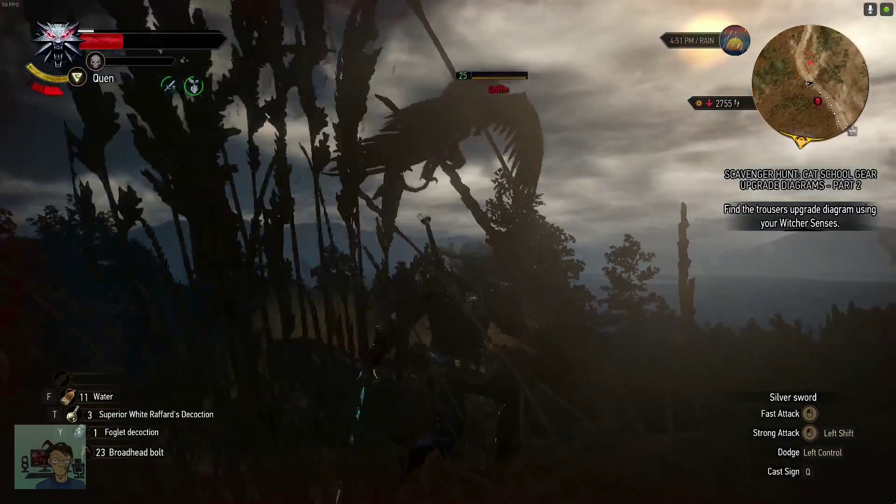
key(q)
key(w)
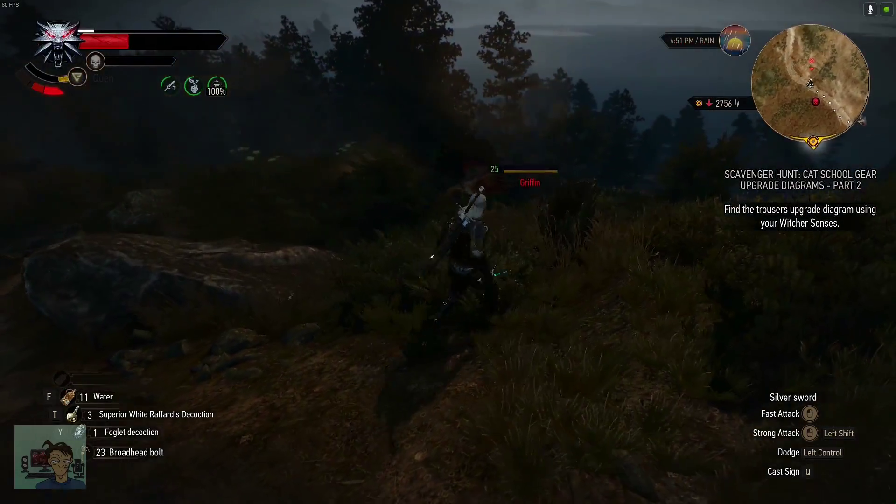
Step: Attack the griffin with the crossbow and silver sword
middle_click(448, 252)
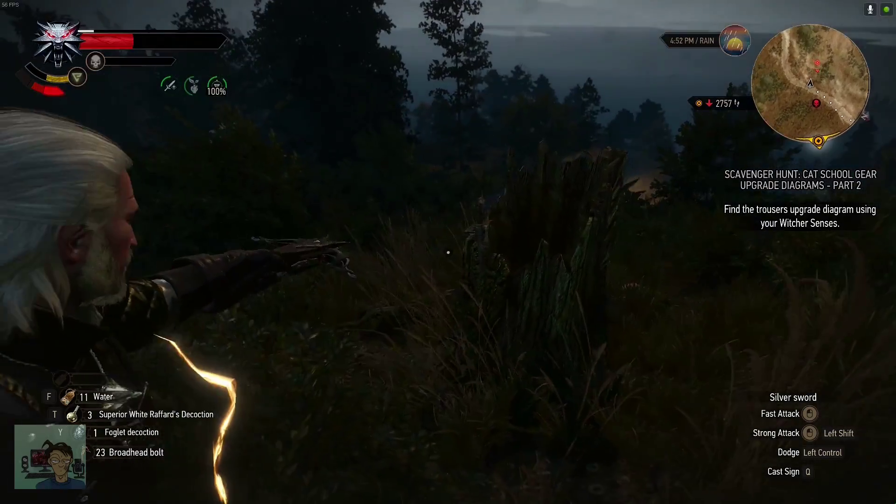
key(w)
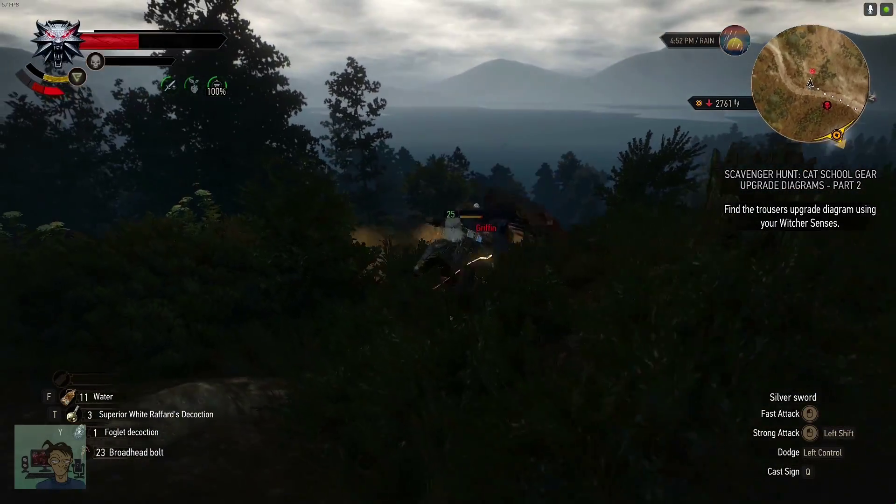
click(448, 252)
key(w)
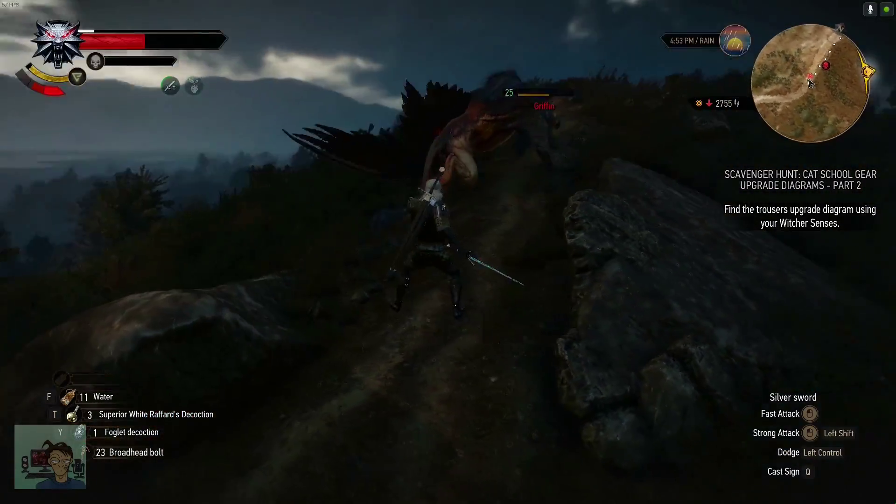
middle_click(448, 252)
key(space)
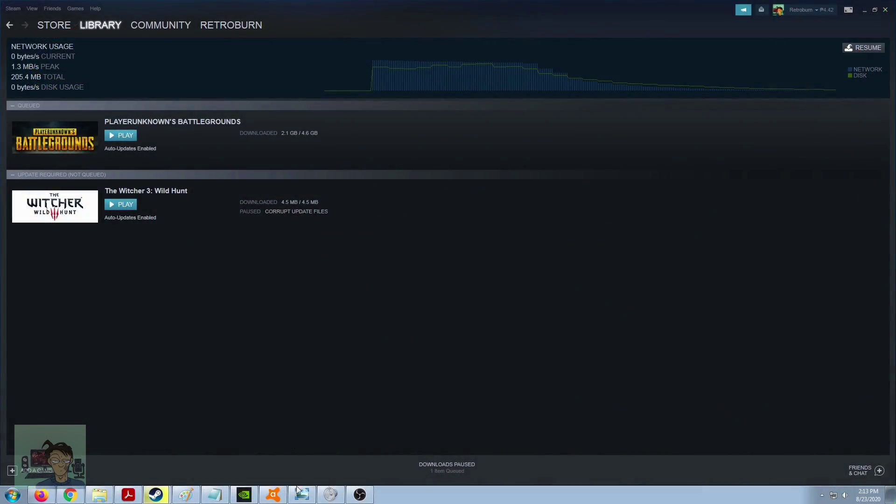
Step: View the saved Avast "Threat secured" screenshot in Windows Photo Viewer, then minimize the viewer
click(301, 493)
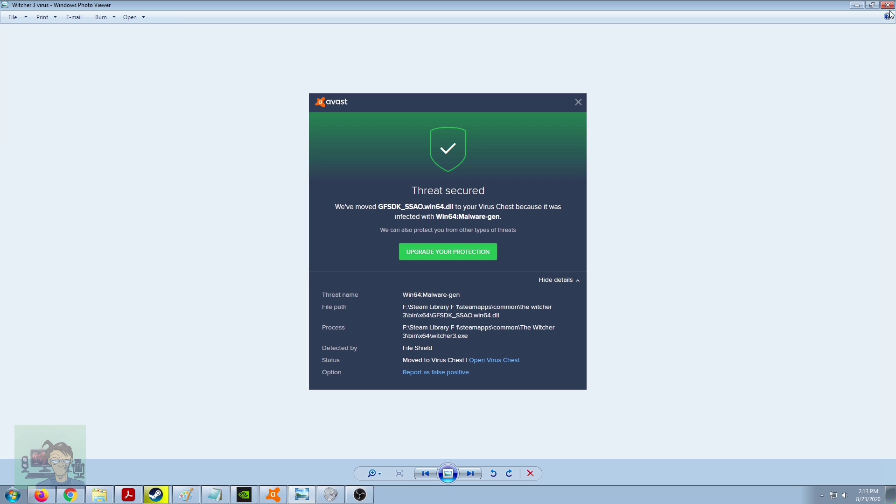
click(857, 5)
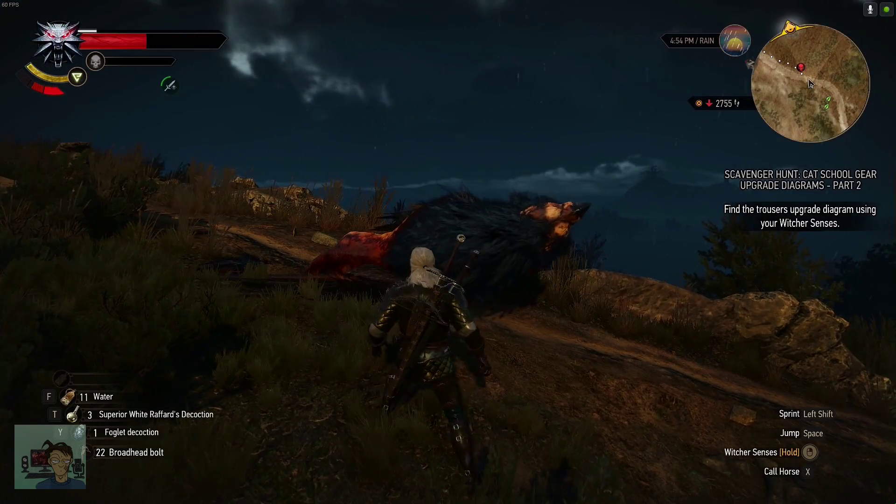
key(w)
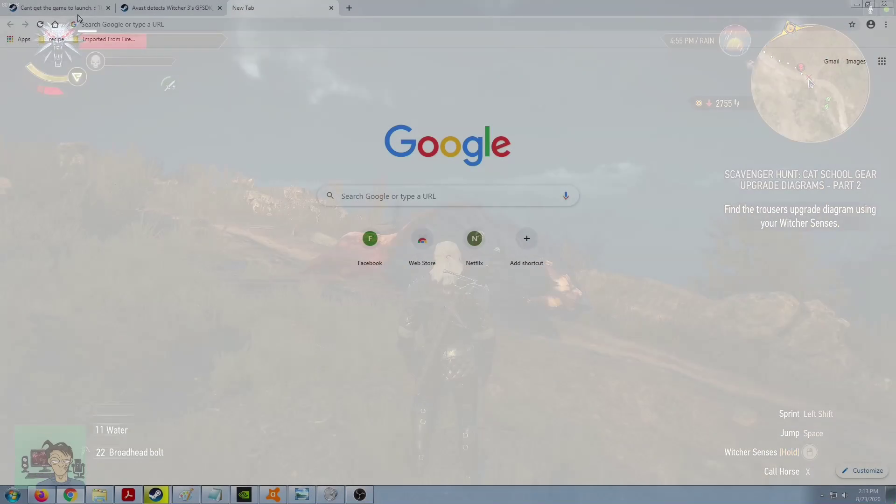
Step: Read the Steam discussion "Cant get the game to launch." and its replies through the second page of comments
click(77, 13)
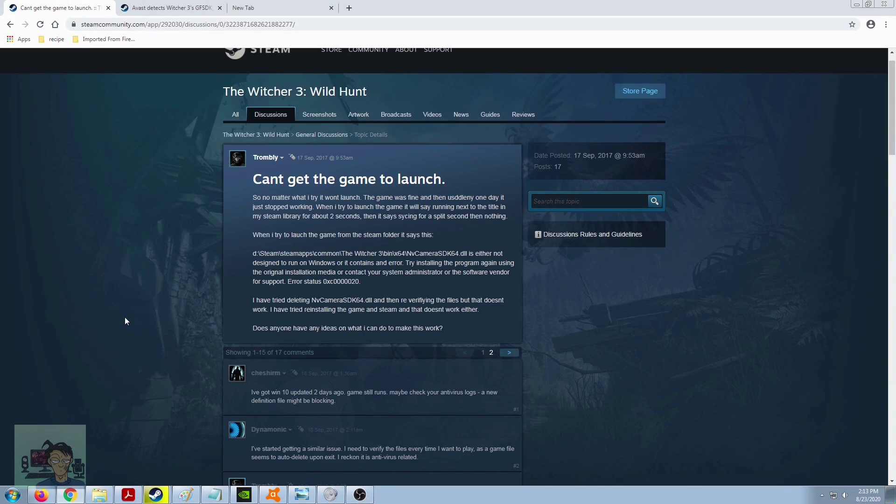
scroll(125, 317, down, 3)
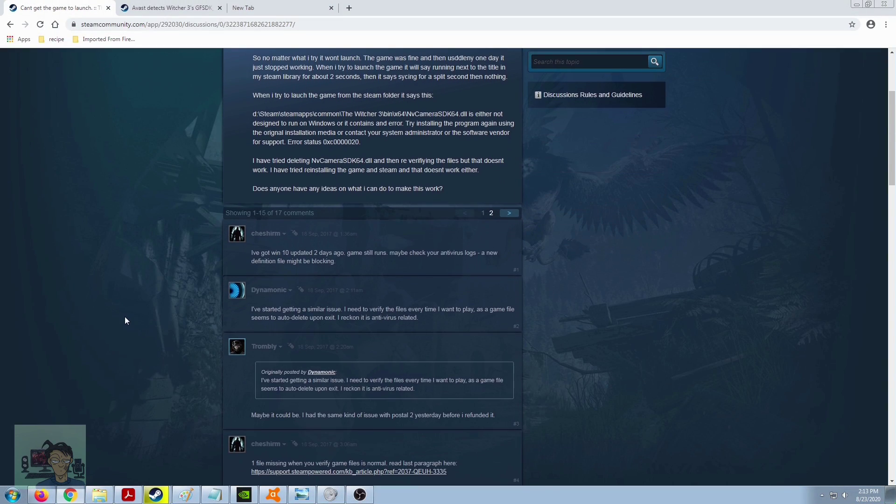
scroll(125, 317, up, 3)
scroll(124, 315, down, 4)
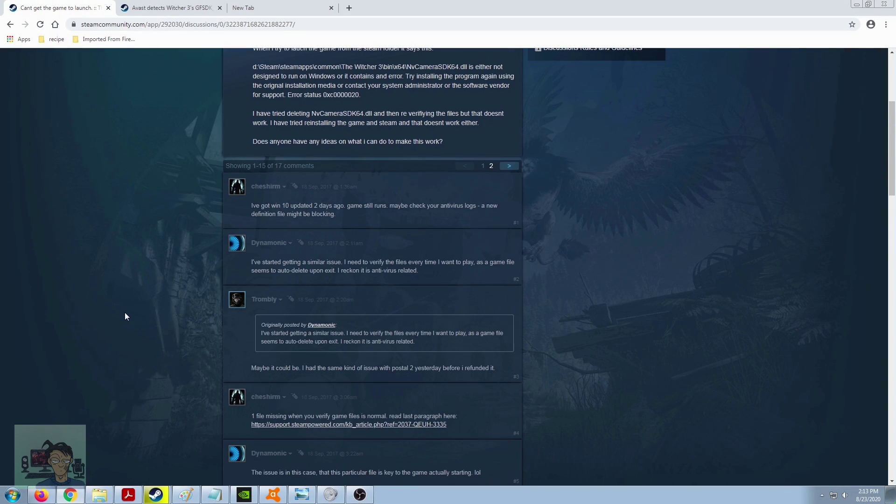
scroll(124, 311, up, 4)
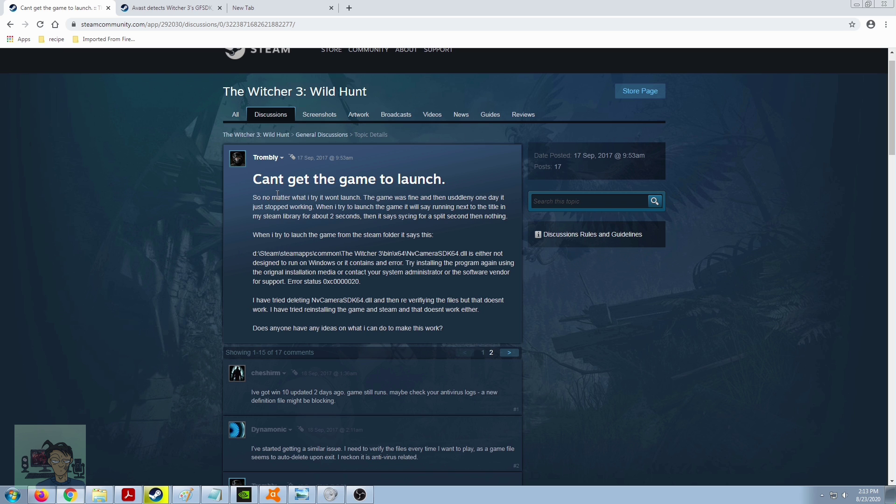
scroll(183, 296, down, 15)
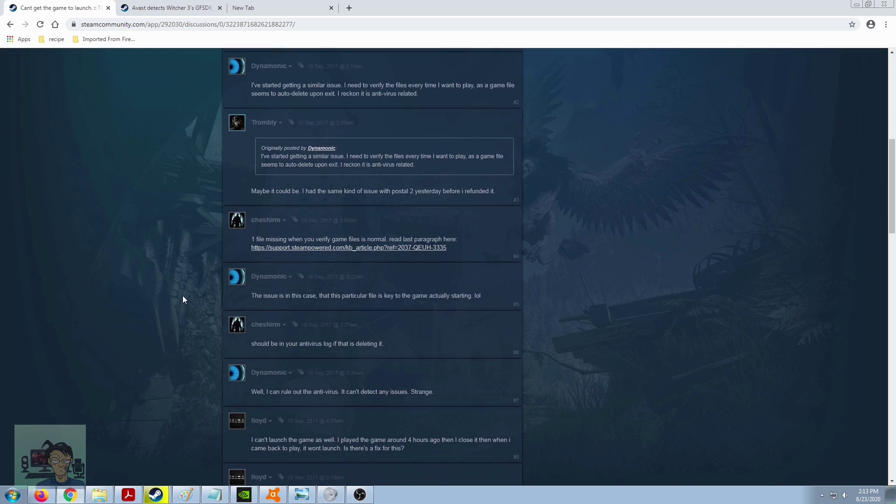
scroll(183, 293, down, 15)
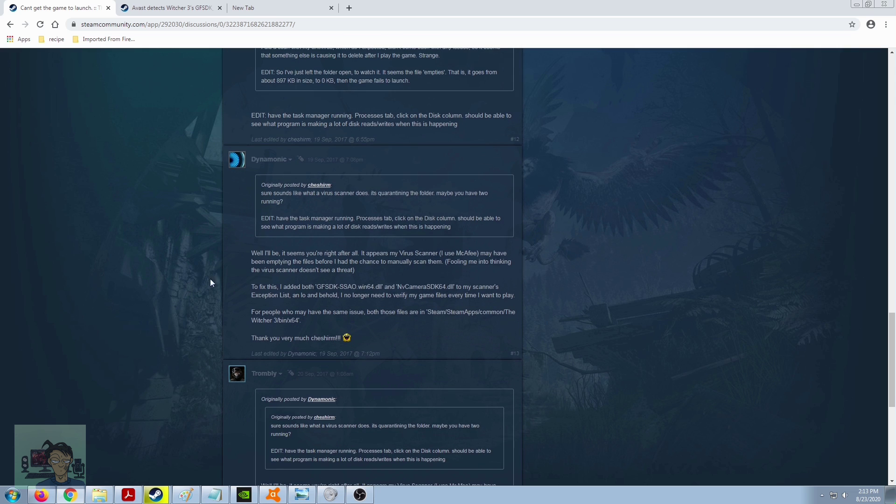
scroll(248, 292, down, 4)
scroll(248, 292, down, 4)
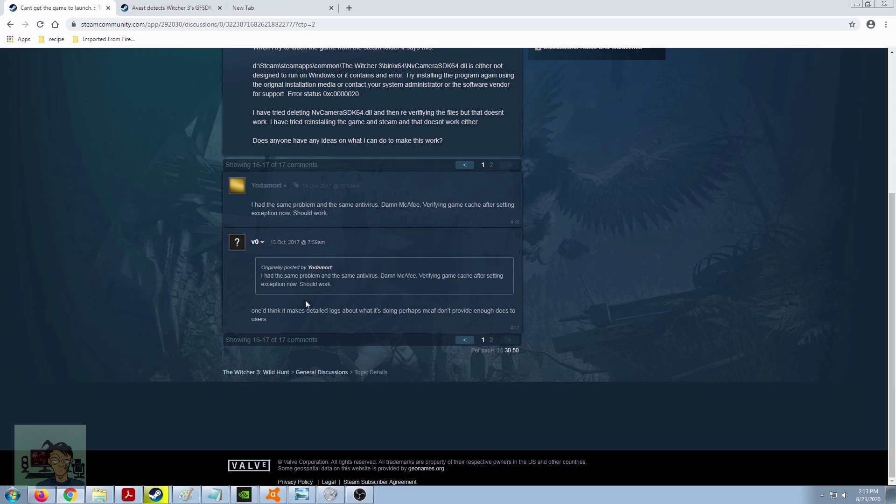
Step: Return to the first page of comments and find the reply about adding the game's DLL files to the scanner's exception list
click(464, 340)
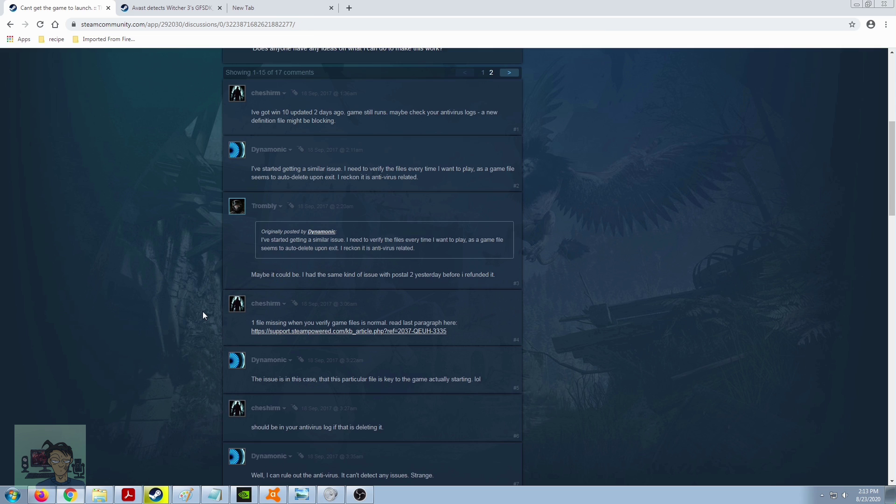
scroll(203, 308, down, 17)
scroll(206, 302, down, 9)
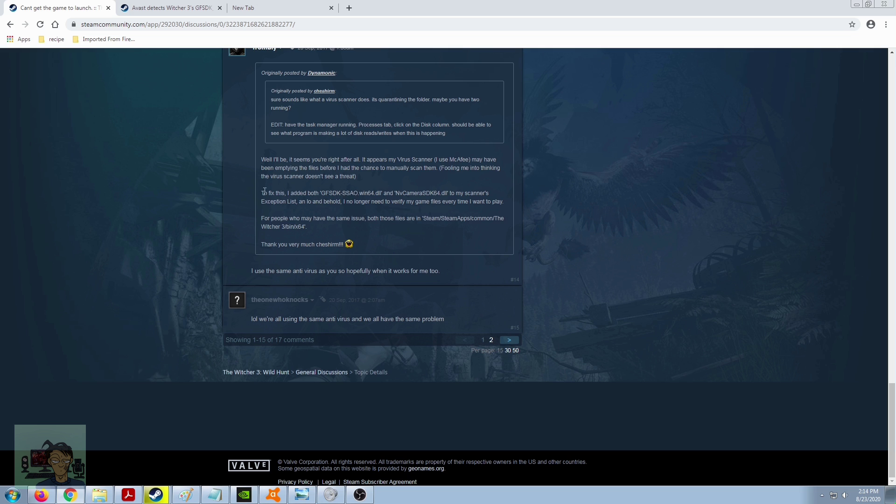
Step: Compare the reply in the "Avast detects Witcher 3's GFSDK_SSAO.win64.dll as a virus" discussion with the exception-list fix in the launch discussion
click(156, 10)
scroll(222, 326, down, 1)
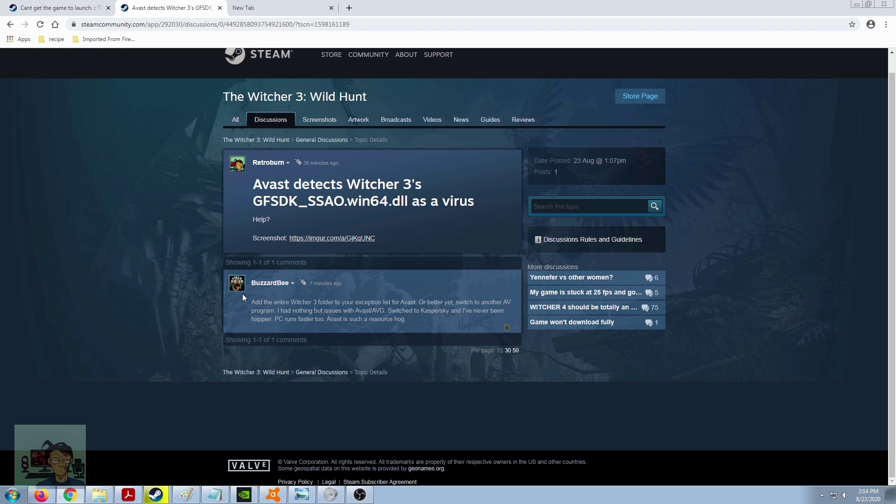
click(64, 10)
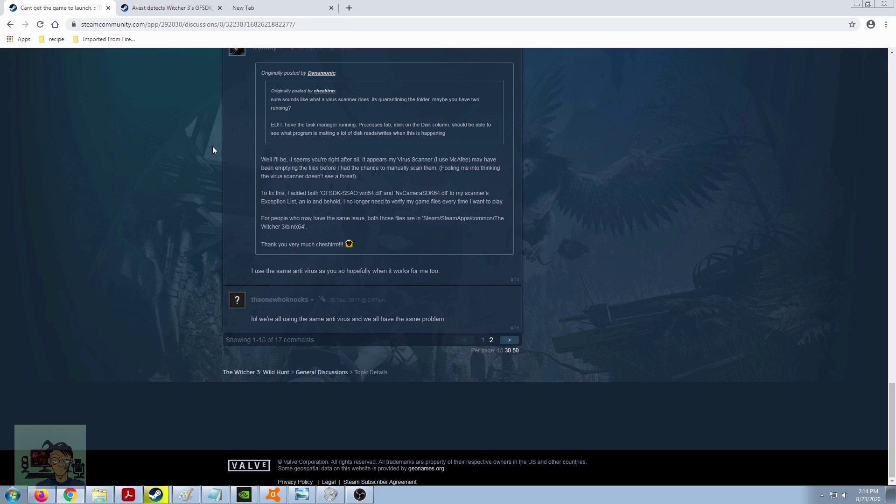
scroll(99, 186, up, 5)
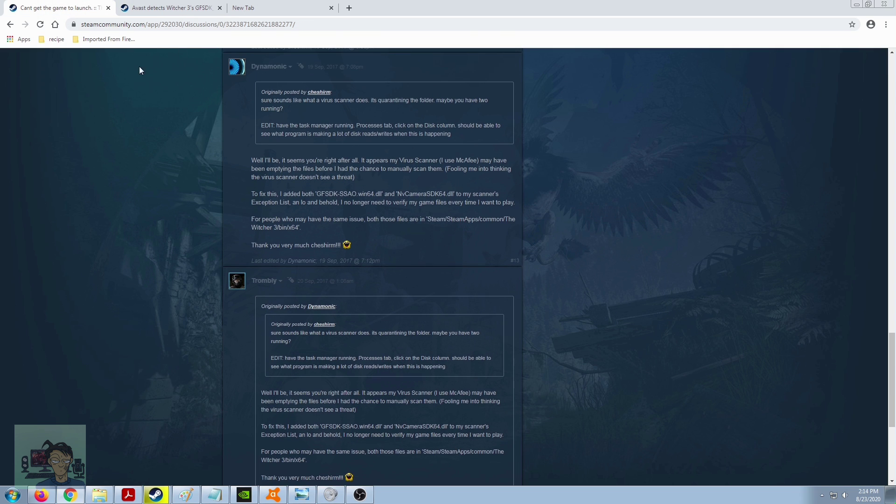
key(ctrl+Tab)
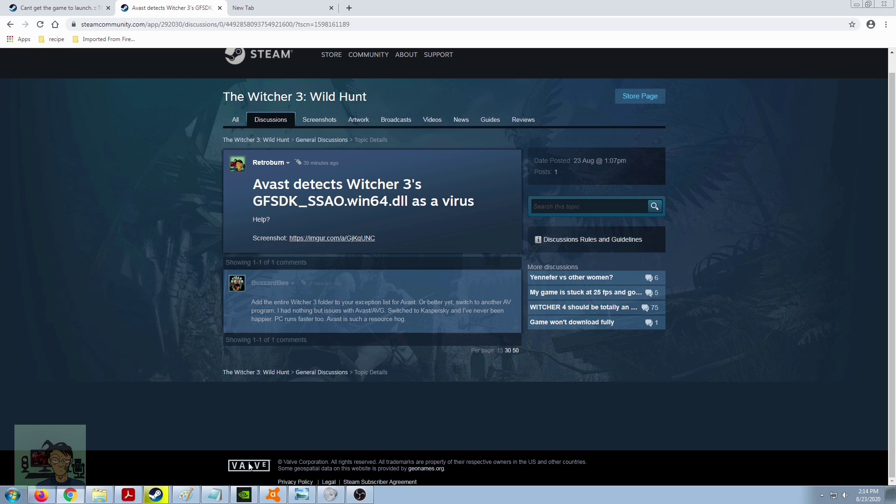
Step: Switch to Avast's Virus Chest and view the restore options for the GFSDK_SSAO.win64.dll entry found at 1:11 PM, then dismiss them
click(278, 493)
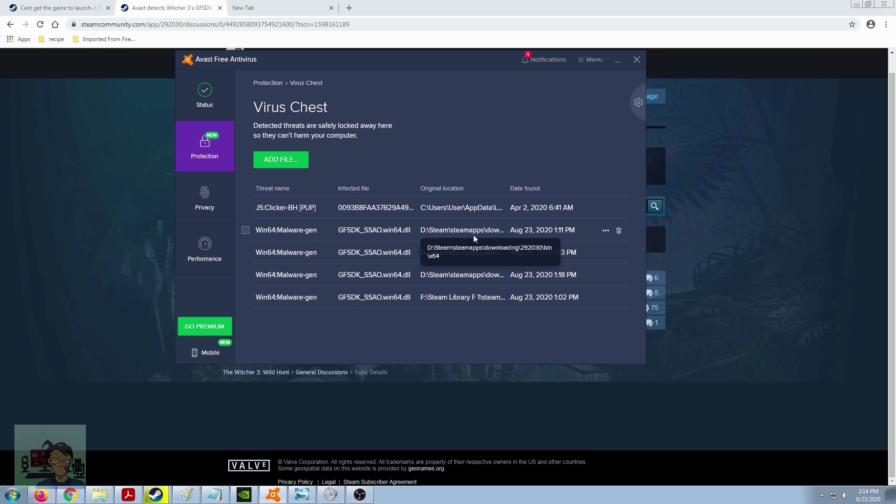
click(605, 230)
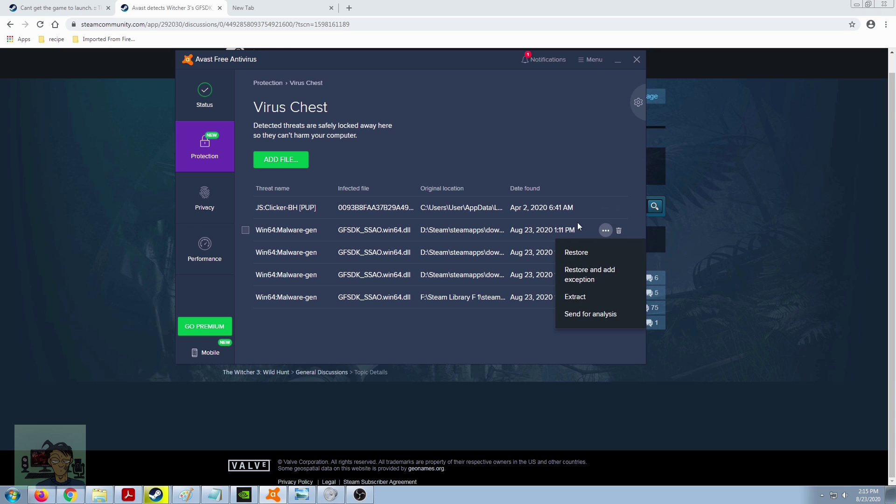
click(538, 152)
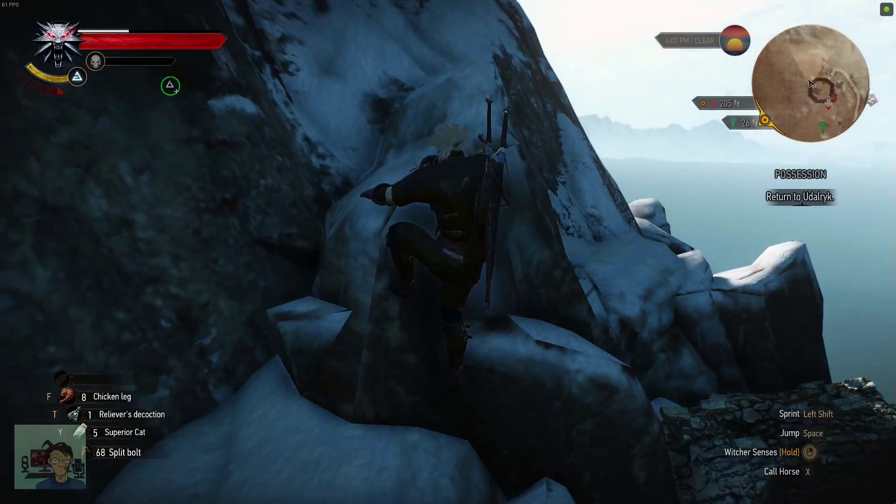
Step: Move Geralt over the snowy rocks around the ruined tower and onto the steep cliff face
key(w)
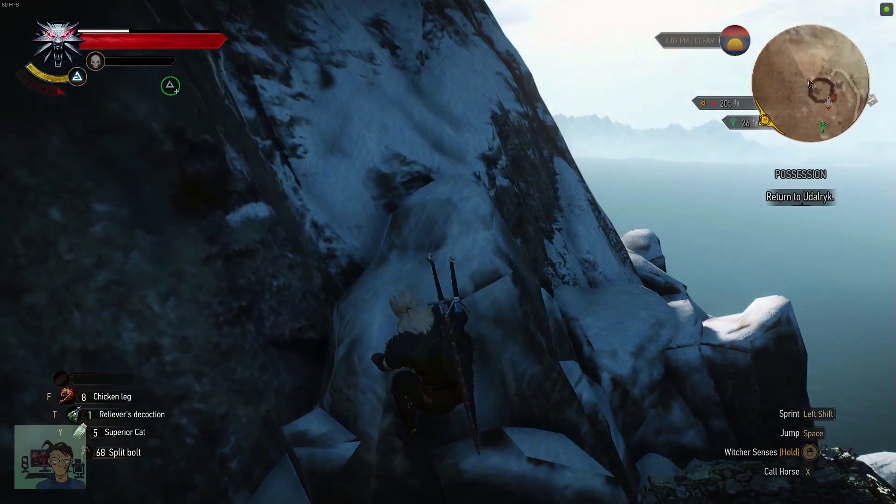
key(w)
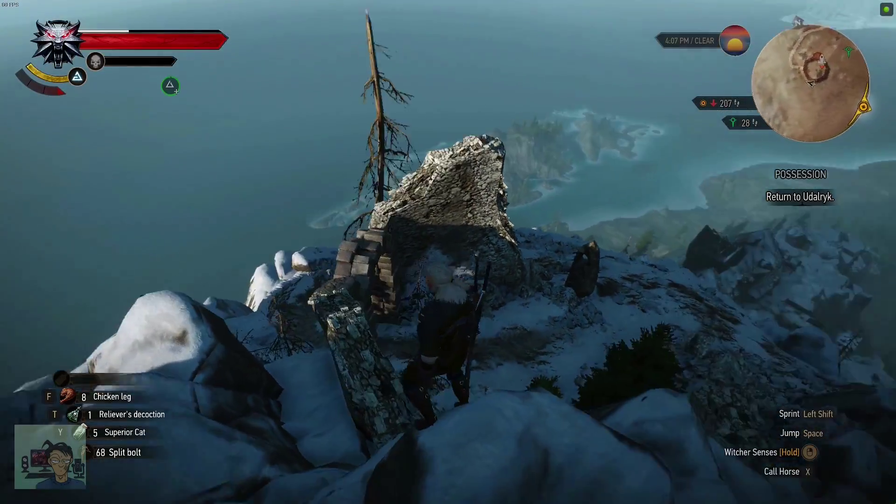
key(w)
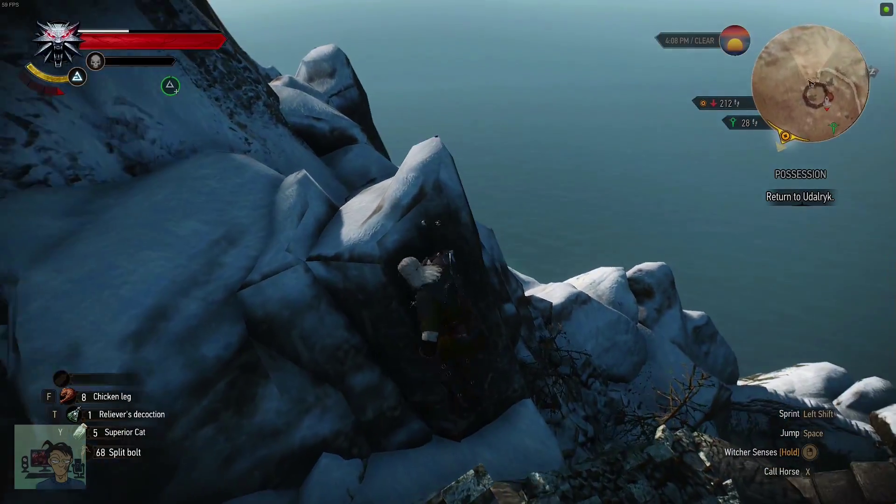
key(w)
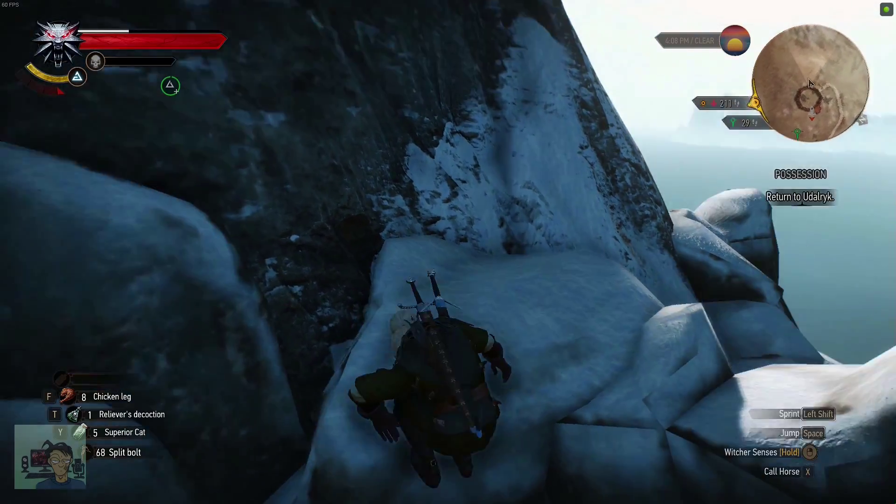
key(w)
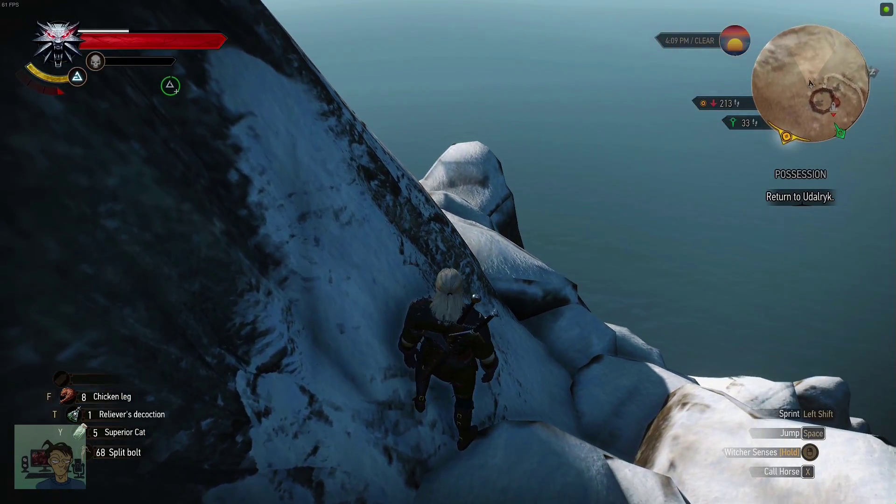
key(w)
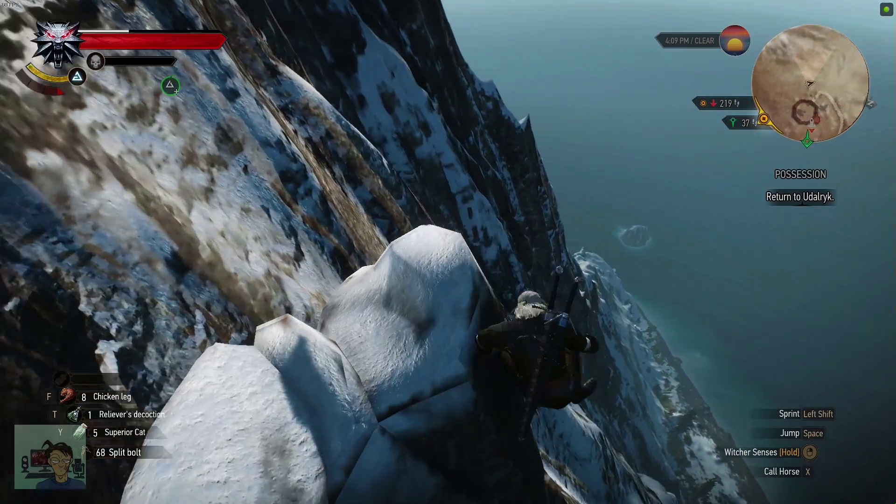
key(w)
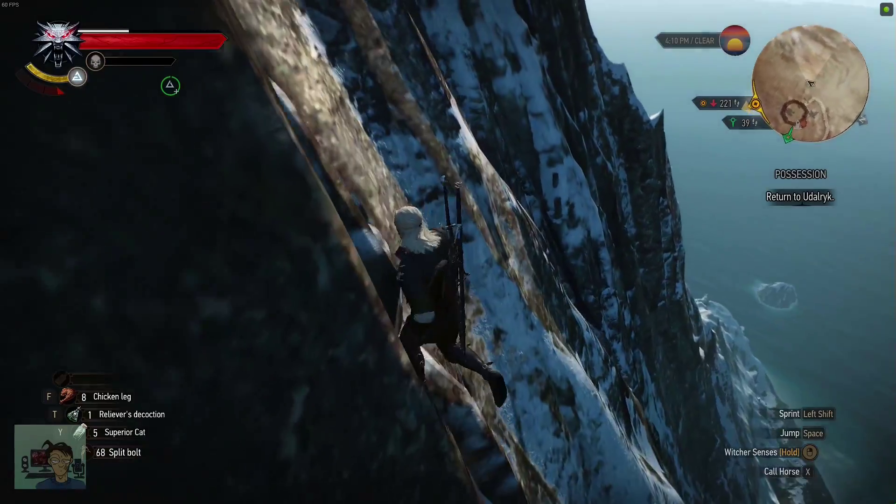
Step: Slide Geralt down the mountainside to the pebble shore at the water's edge
key(w)
key(w)
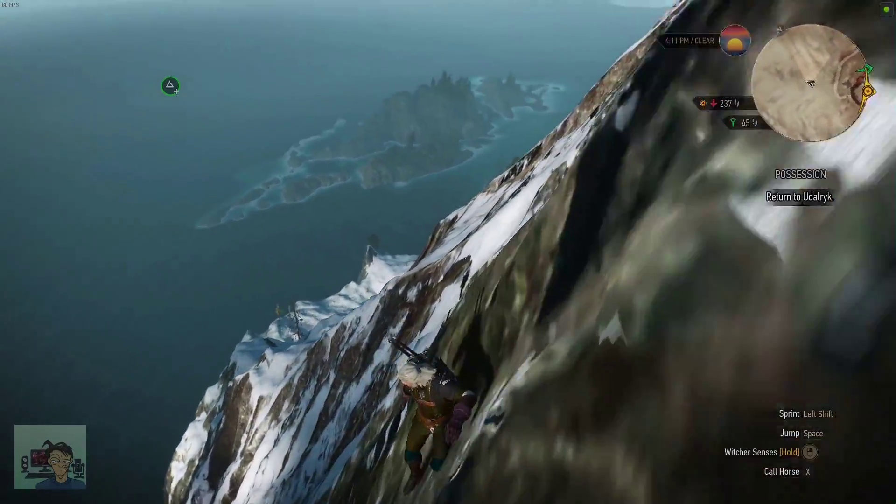
key(w)
key(w)
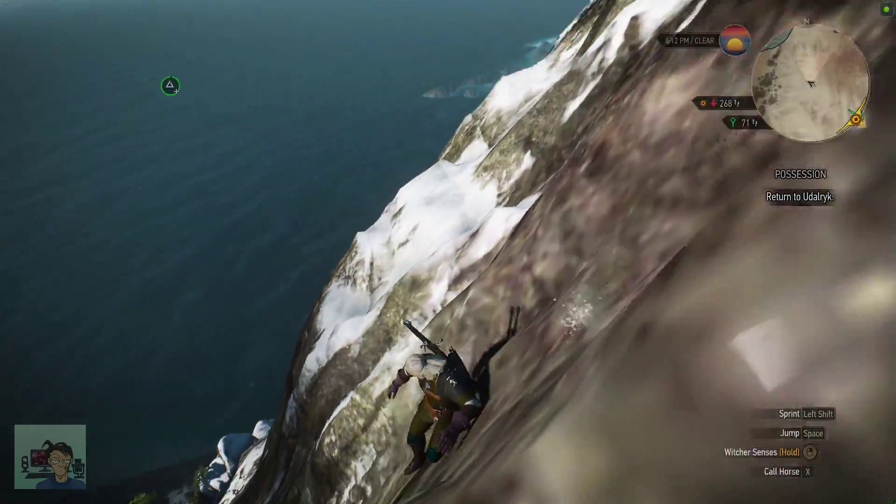
key(w)
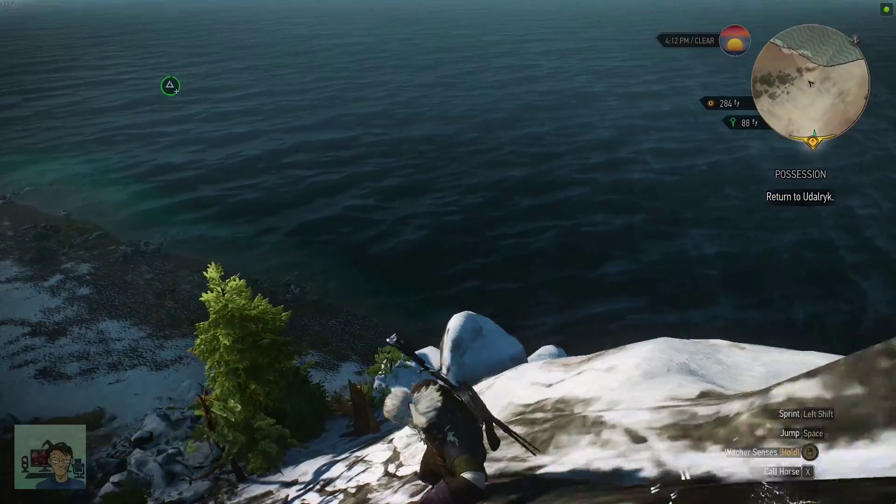
key(w)
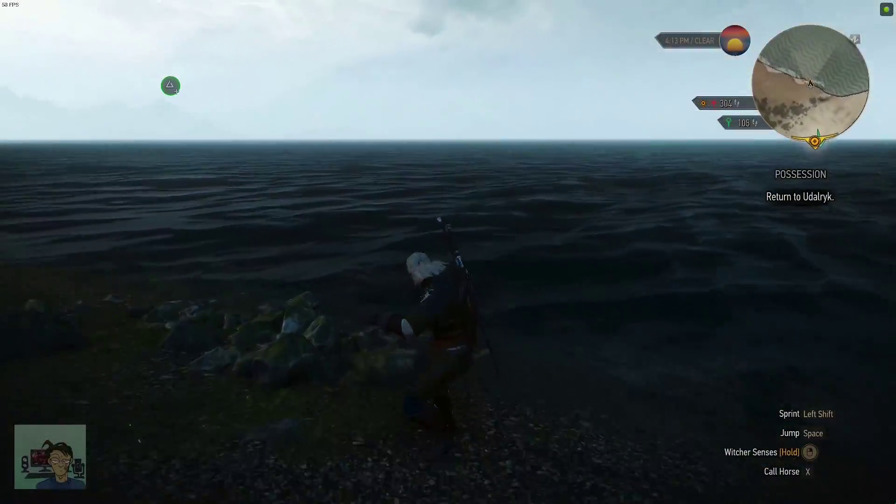